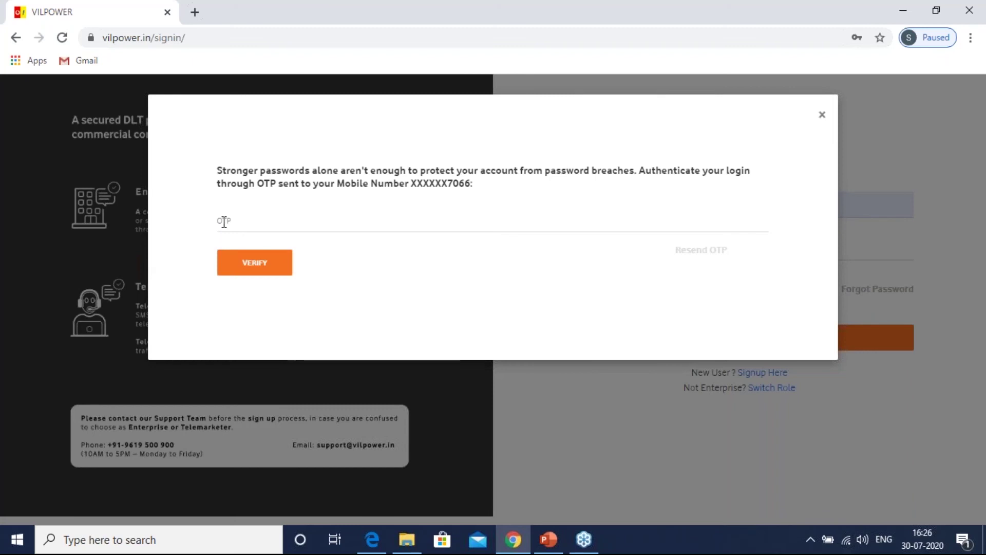
Step: Enter the six-digit OTP from the SMS and verify it to log in
click(251, 216)
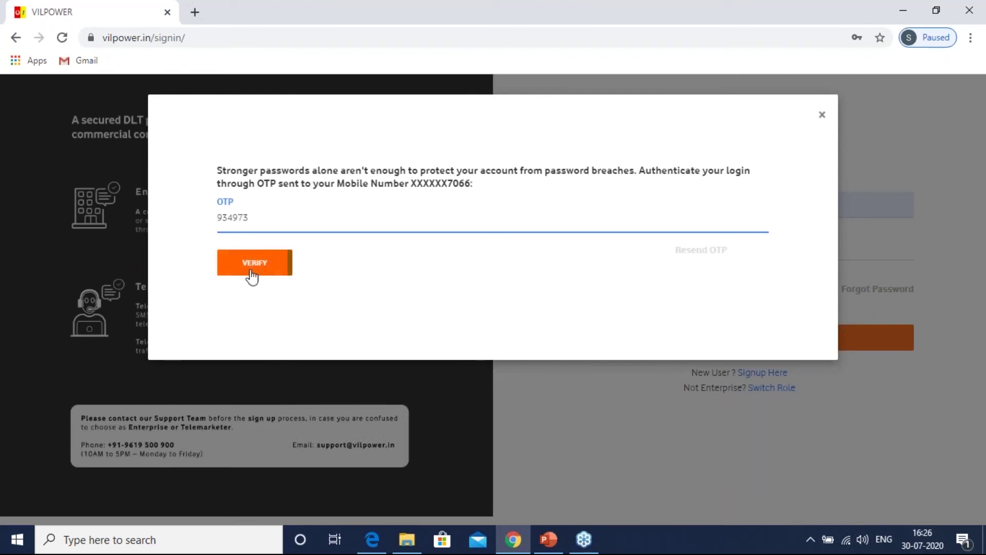
click(253, 264)
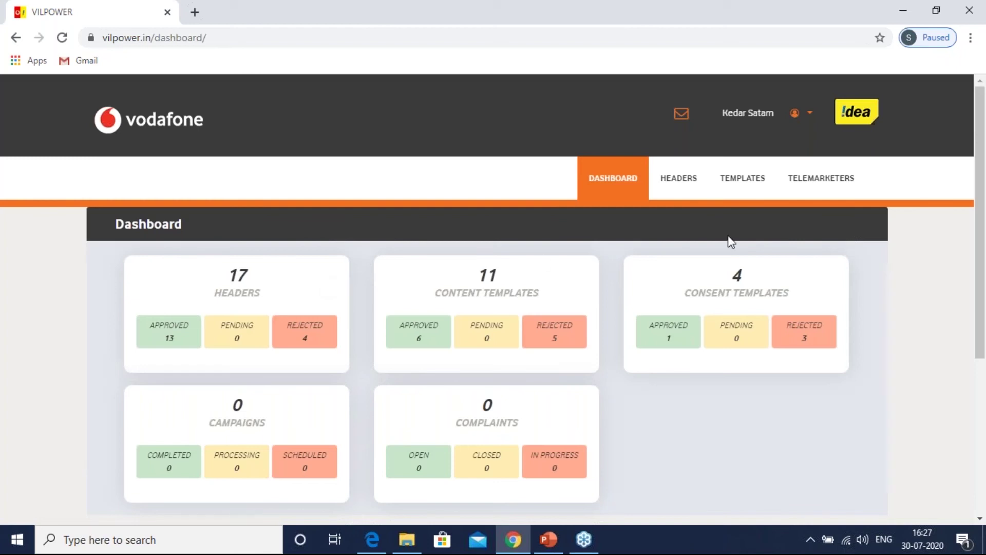
Step: Go to Templates > Content Templates and start a new content template with + ADD
mouse_move(681, 194)
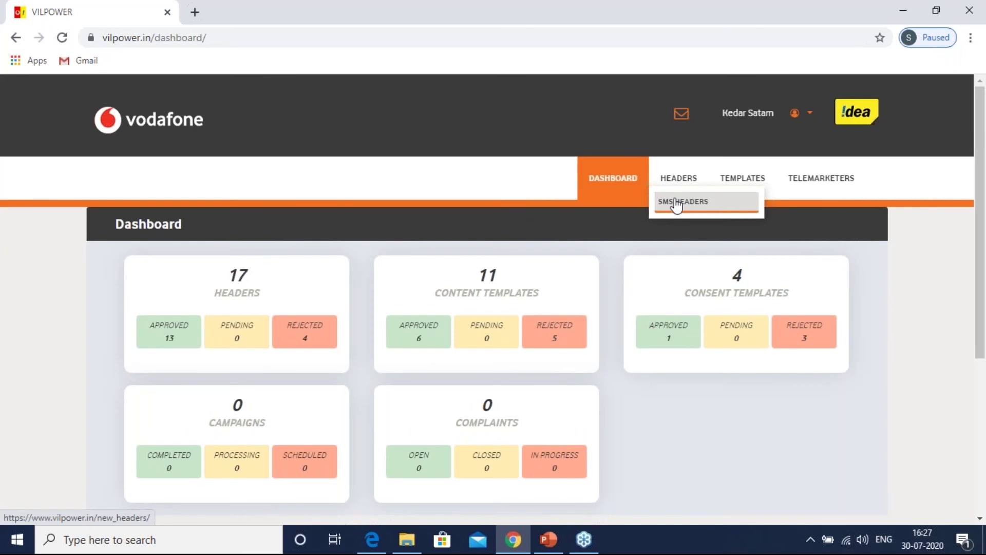
mouse_move(737, 182)
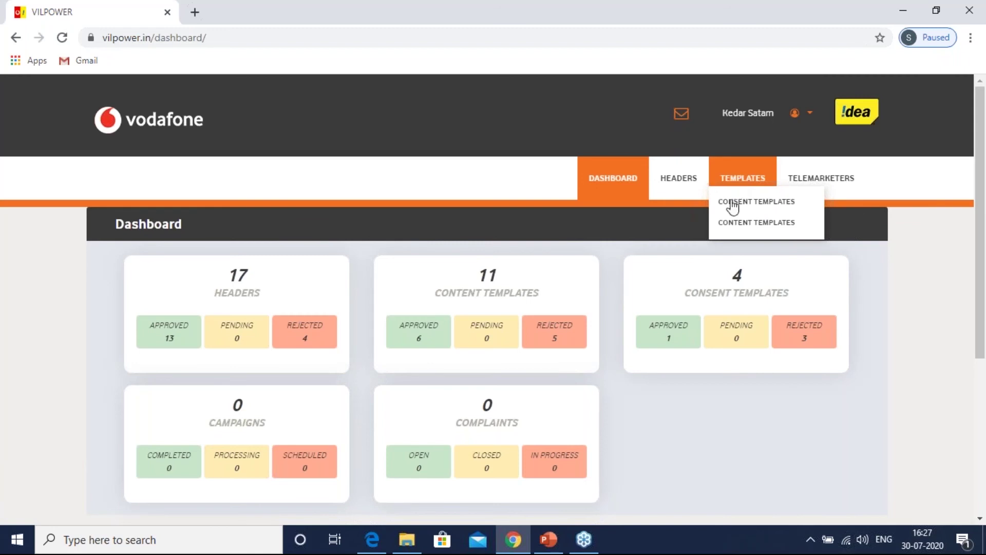
click(732, 222)
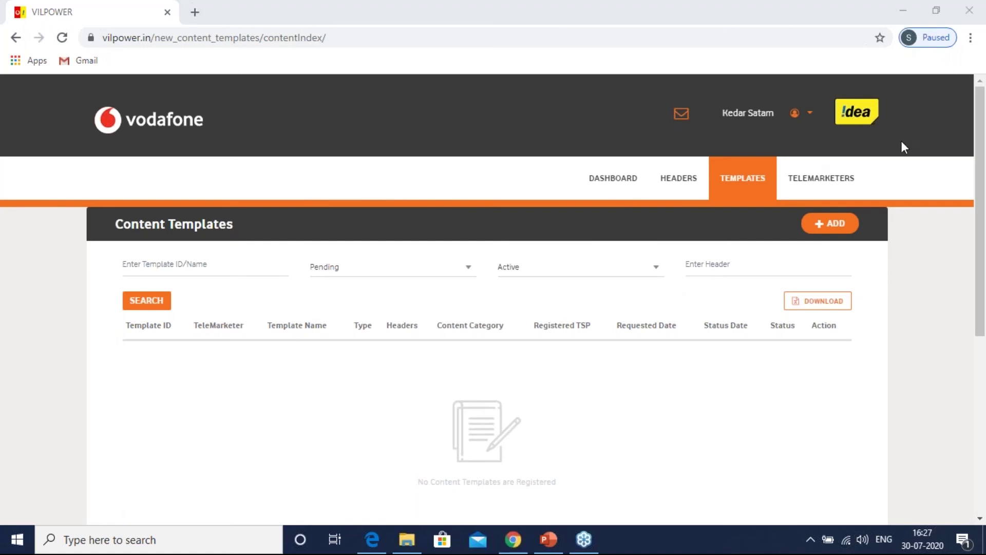
click(826, 225)
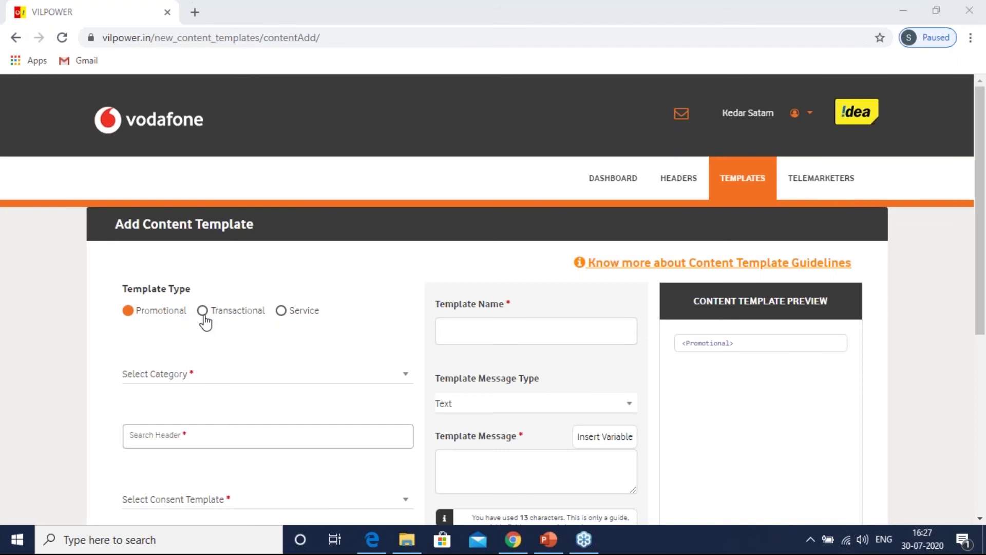
Step: Set the template category to Communication/Broadcasting/Entertainment/IT instead of banking and financial products
scroll(205, 322, down, 3)
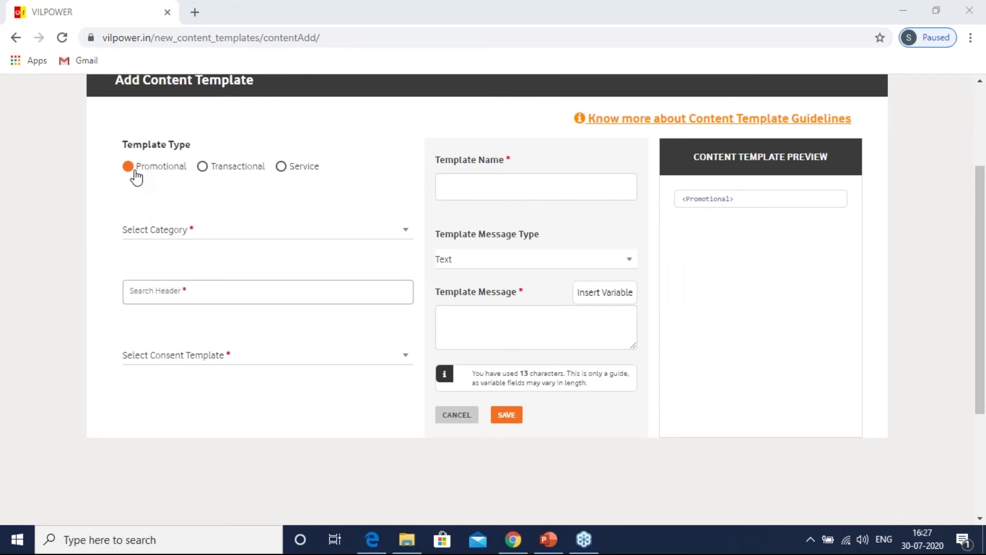
click(215, 231)
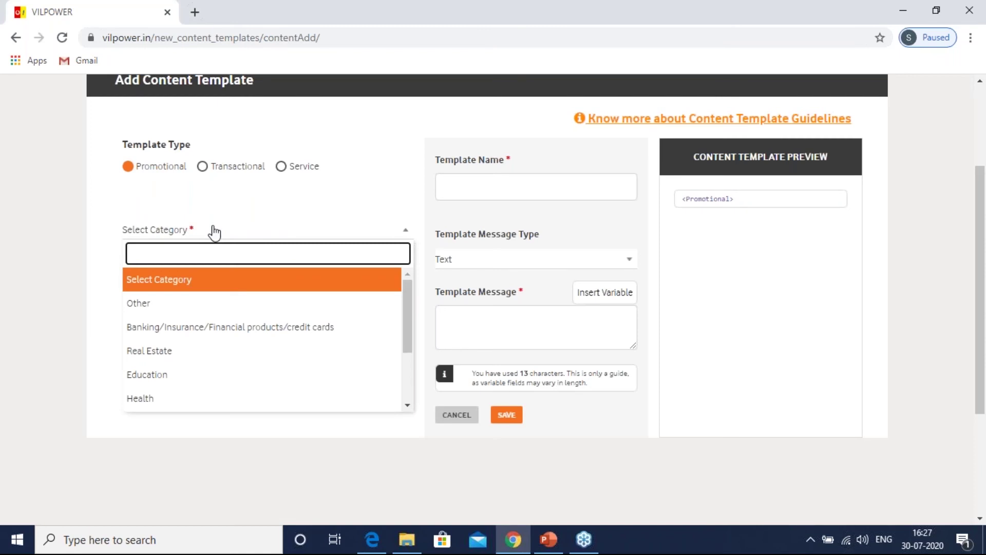
click(193, 333)
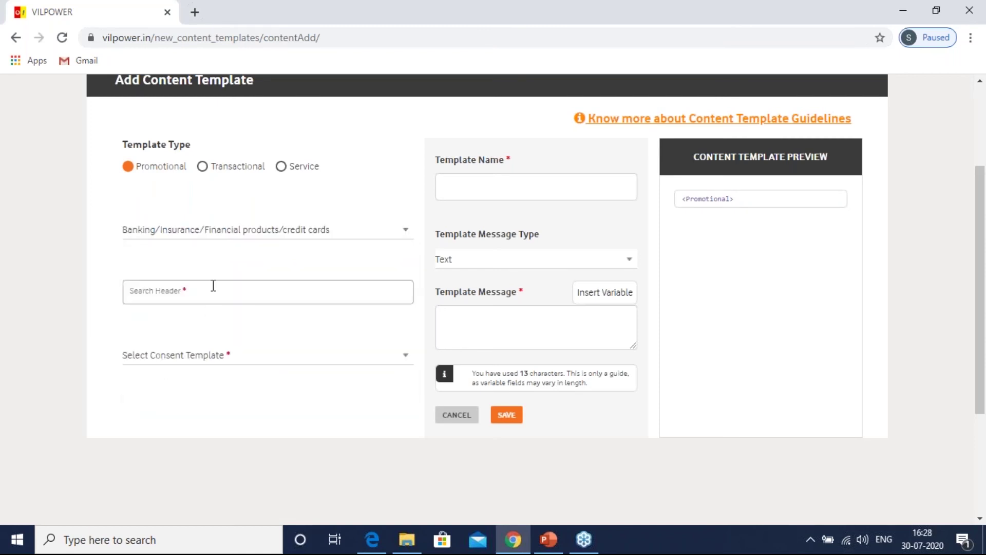
click(245, 234)
scroll(238, 329, down, 2)
click(236, 353)
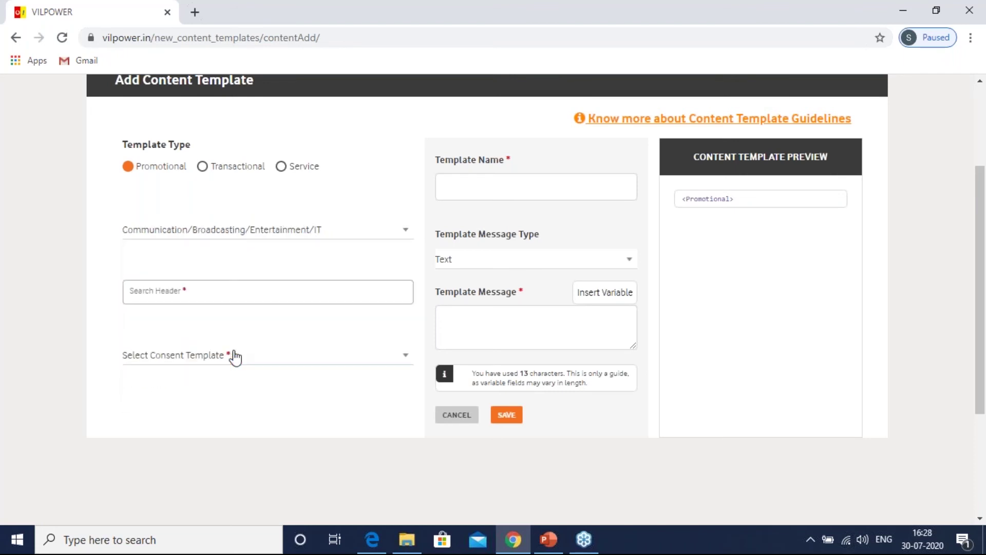
Step: Choose sender header 661111 and link the Sample 1 consent template
click(224, 292)
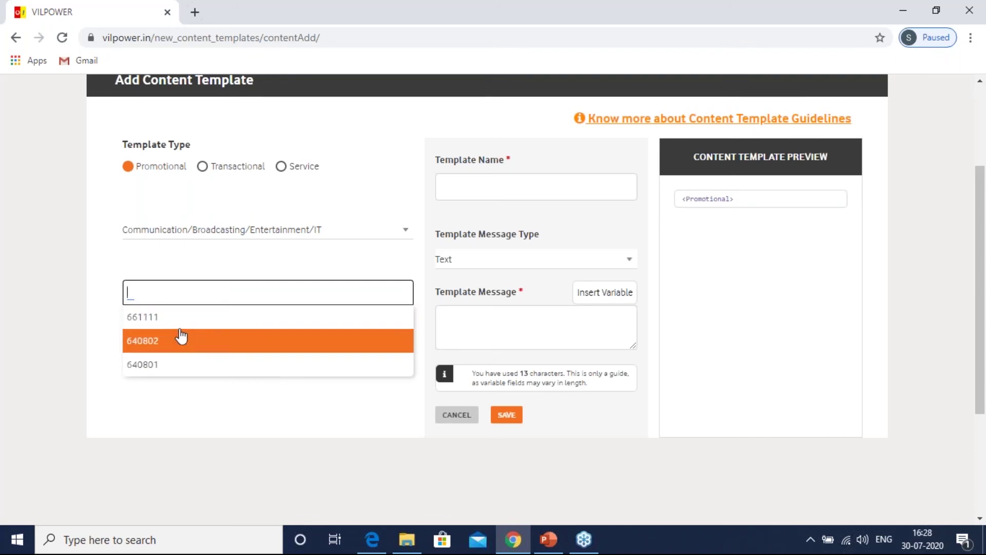
click(176, 325)
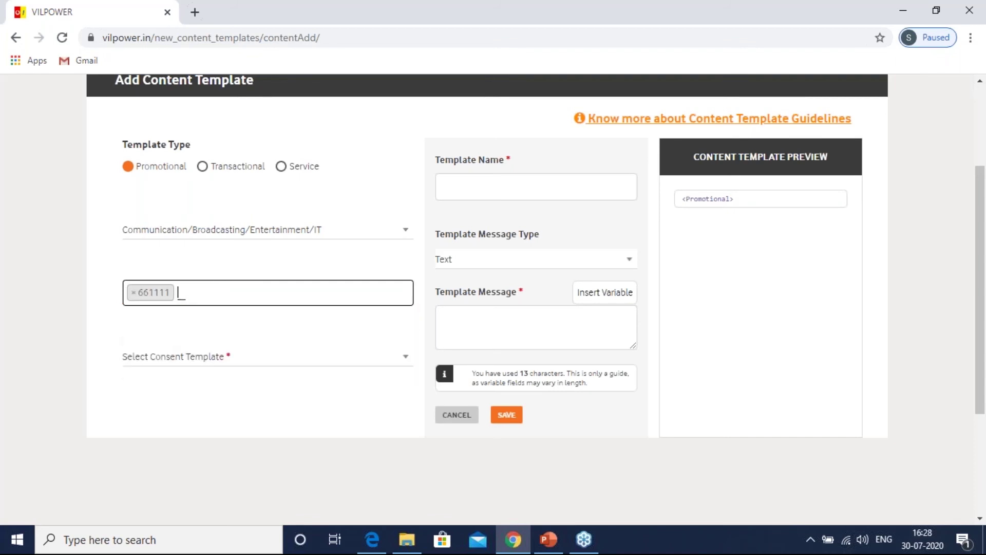
click(177, 360)
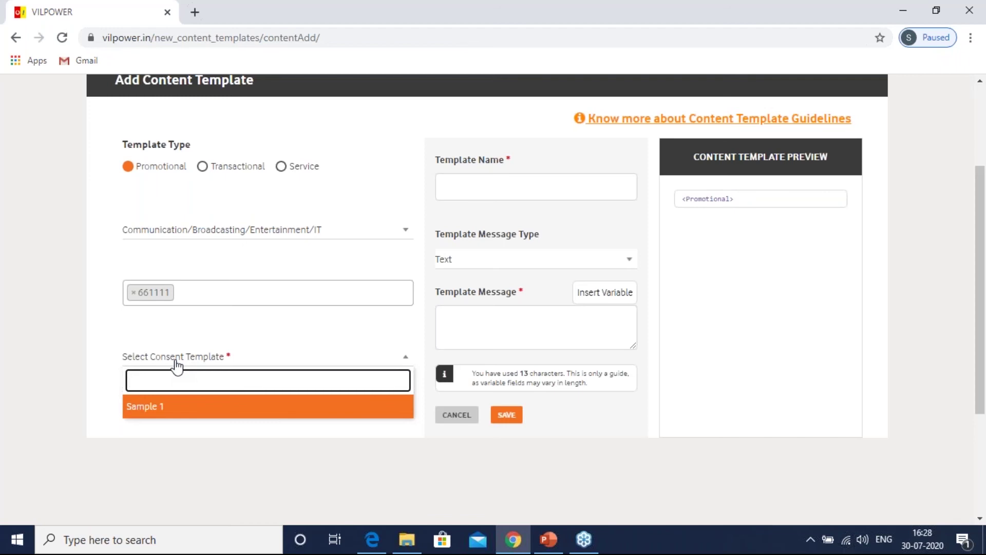
click(172, 407)
click(460, 329)
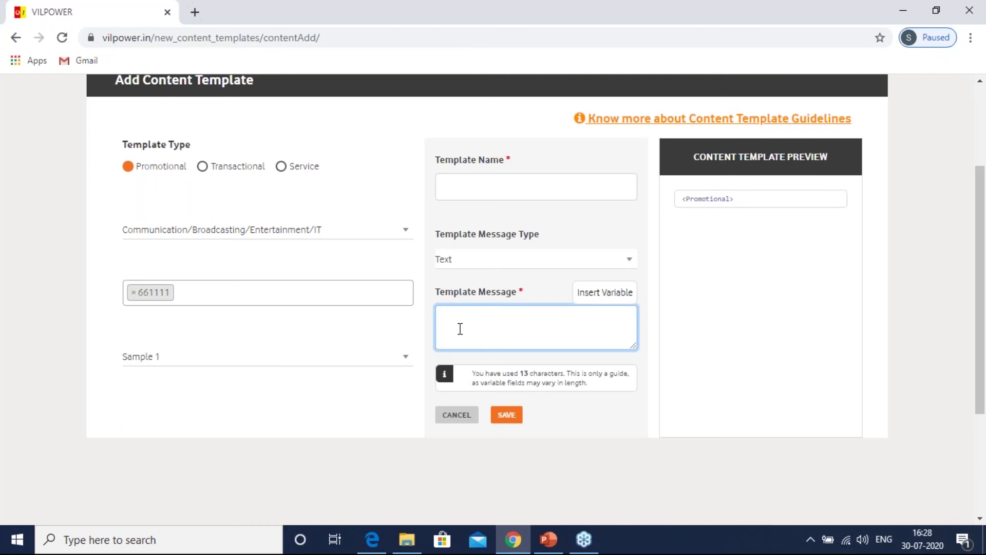
Step: Write the message 'There {#var#}offer for you.' with a variable, keeping Text as message type
text(There)
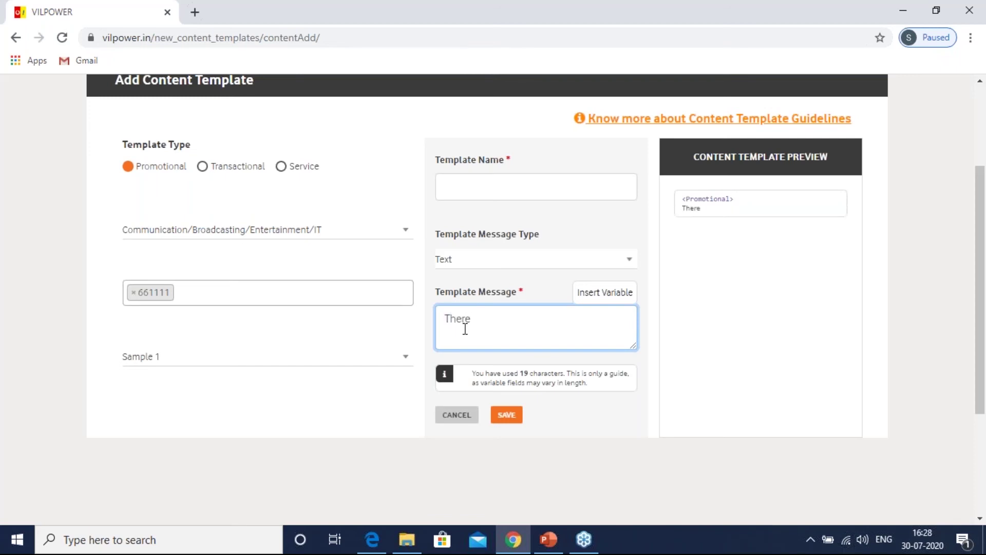
click(605, 294)
text(offer f)
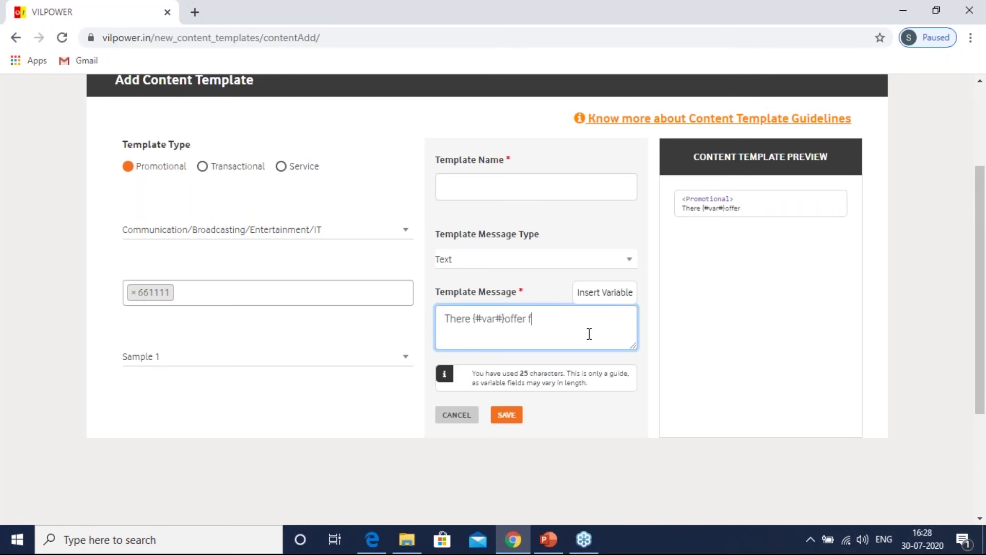
text(or you.)
click(527, 270)
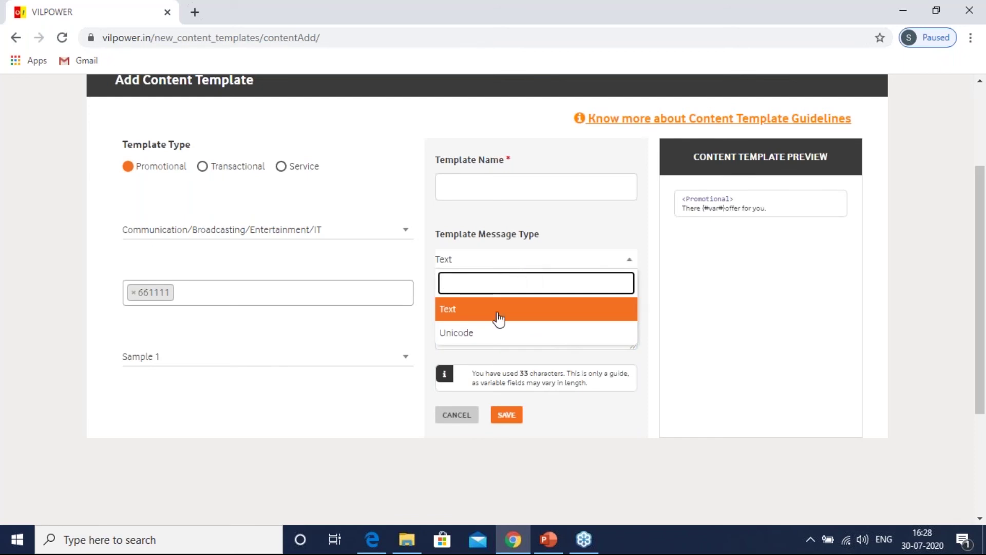
click(626, 424)
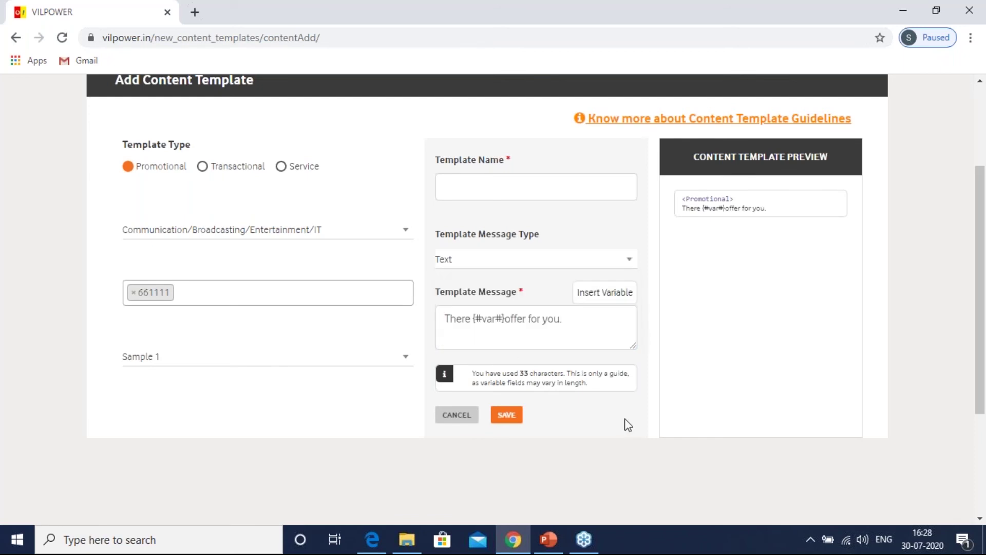
click(529, 182)
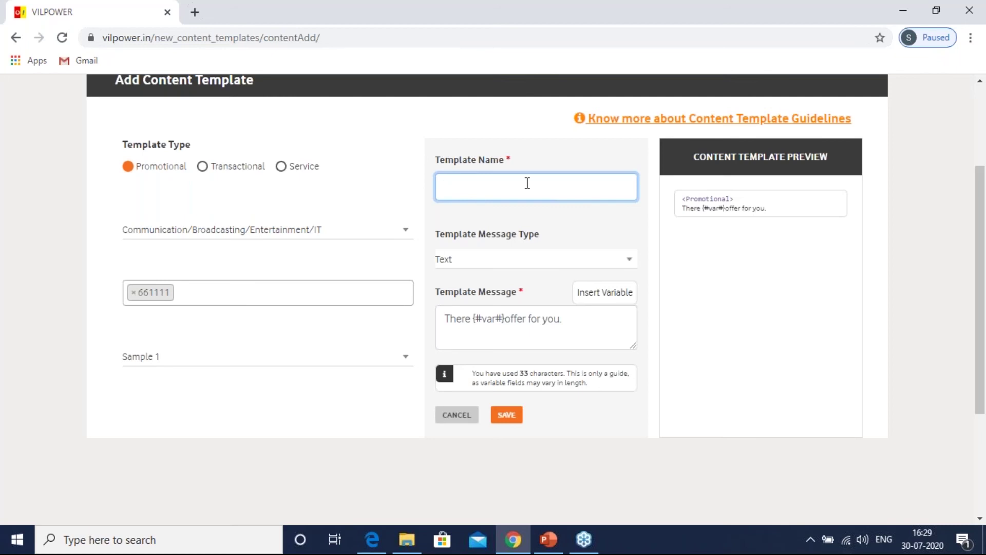
Step: Switch the template type to Transactional, then Service, and go to Templates > Consent Templates
click(201, 168)
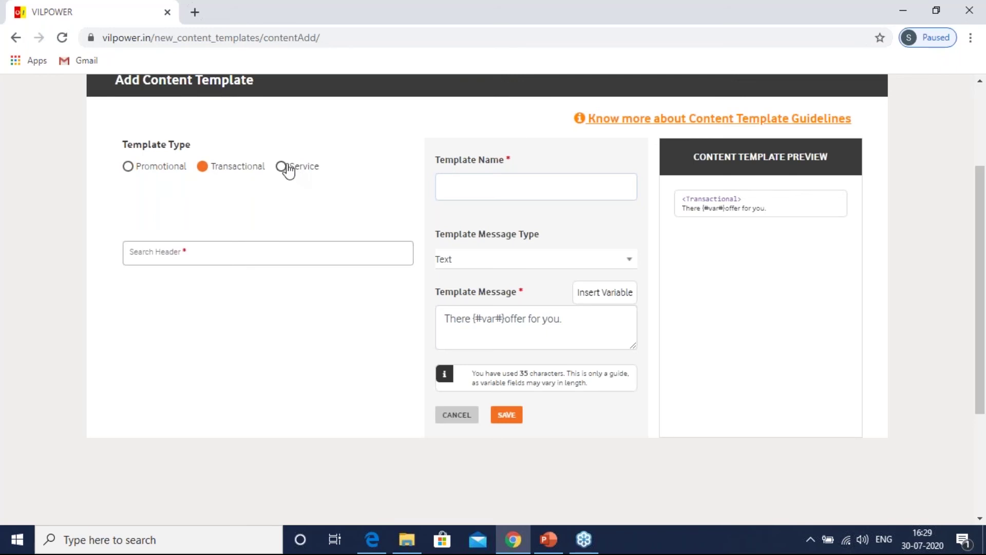
click(284, 167)
scroll(469, 194, up, 3)
mouse_move(731, 204)
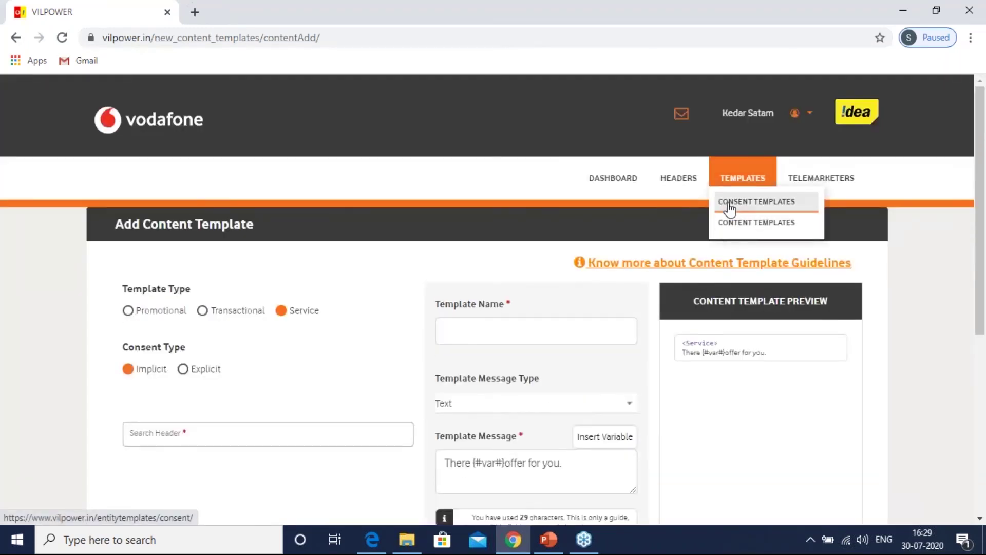
click(729, 204)
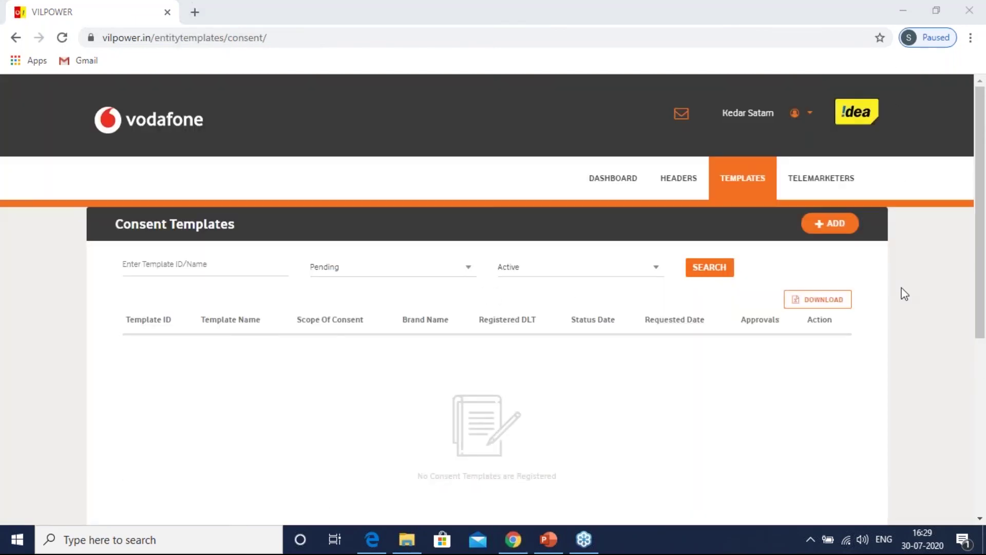
Step: Add a consent template and go through its empty Template Name, Brand Name and Scope of Consent fields
click(837, 223)
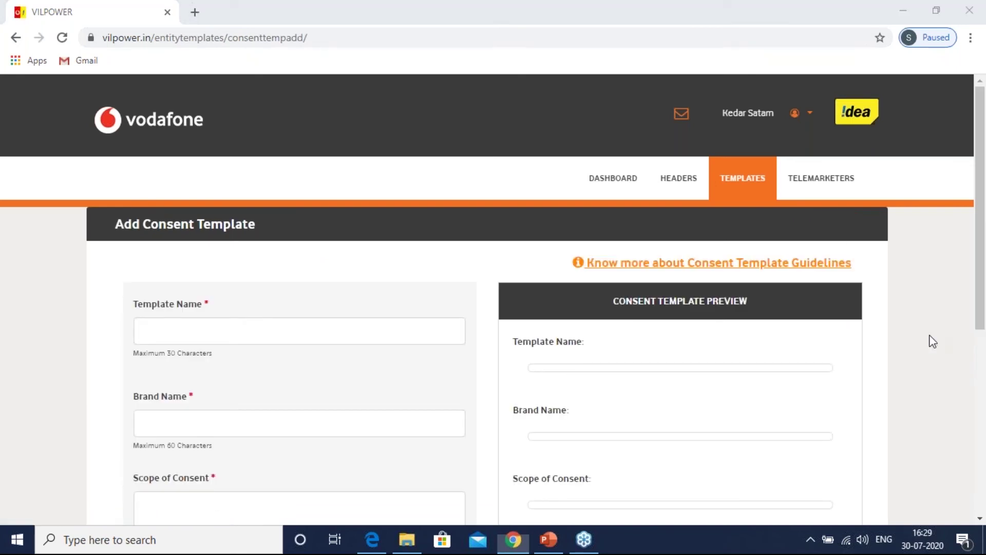
click(214, 333)
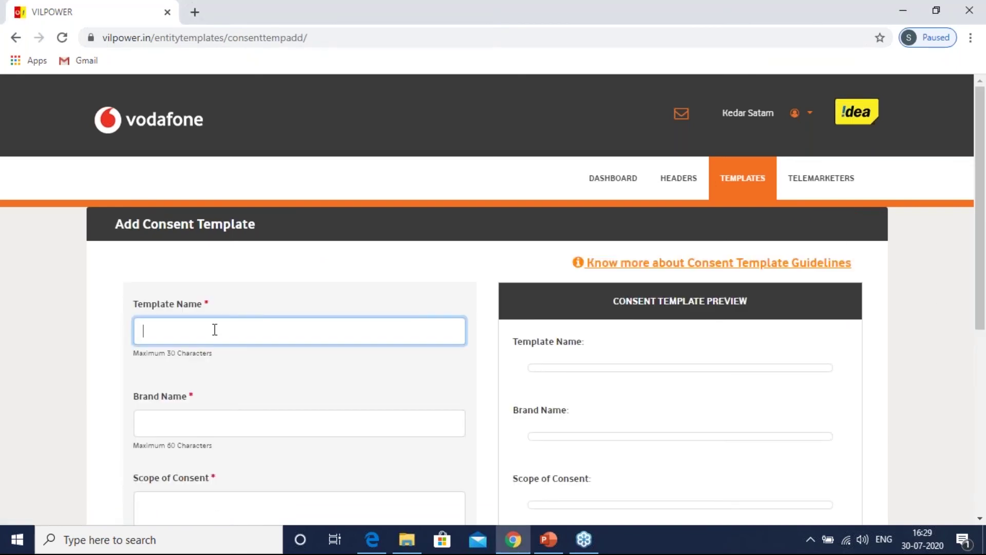
scroll(207, 308, down, 1)
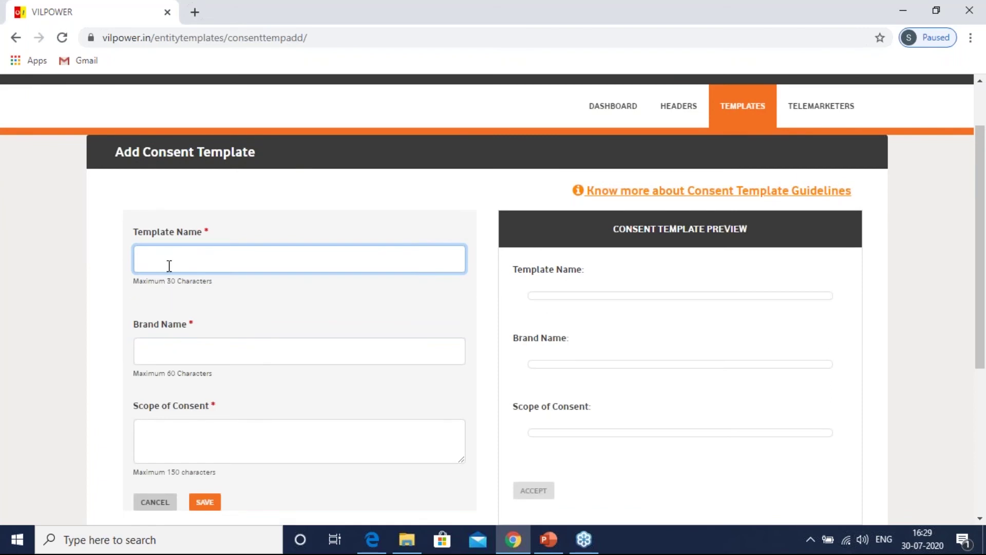
click(175, 348)
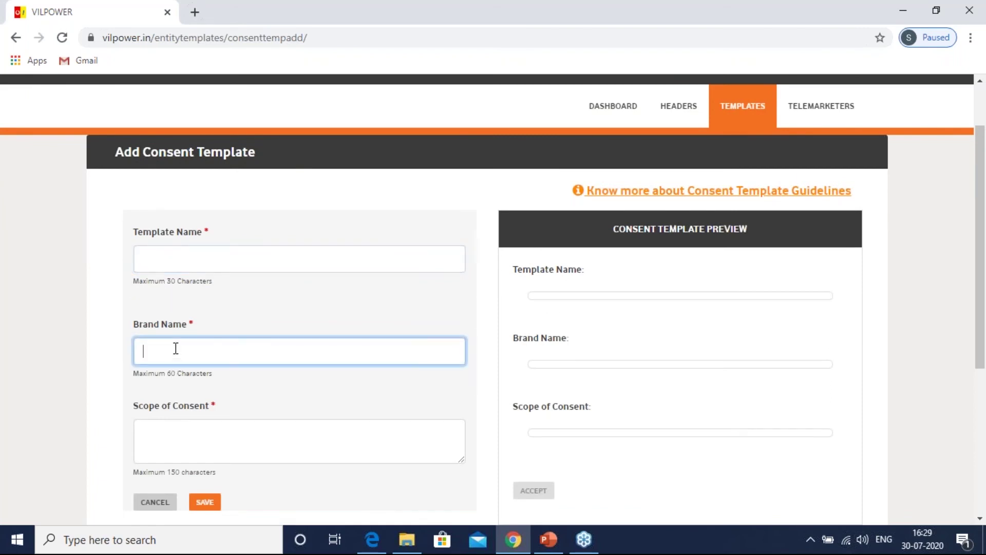
click(174, 436)
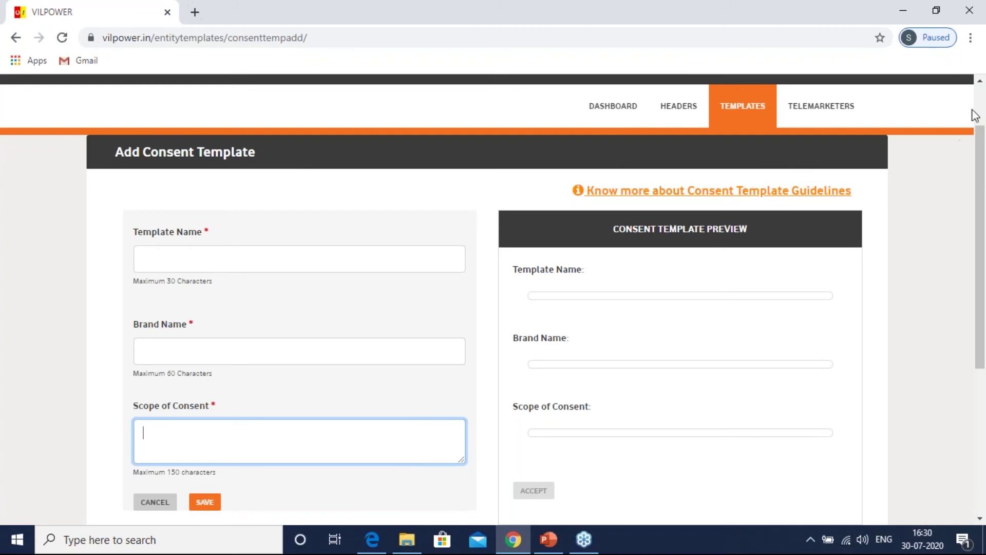
click(923, 102)
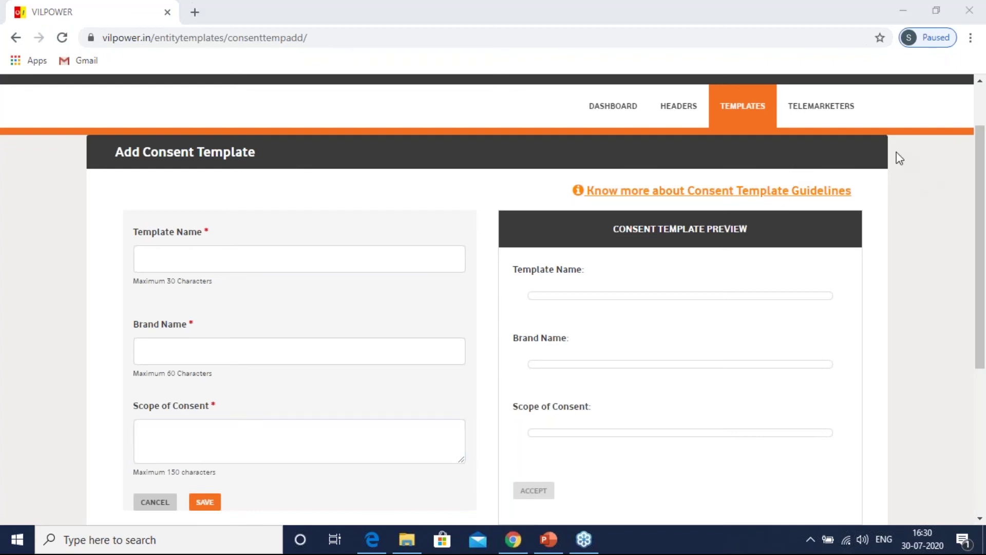
scroll(707, 142, down, 2)
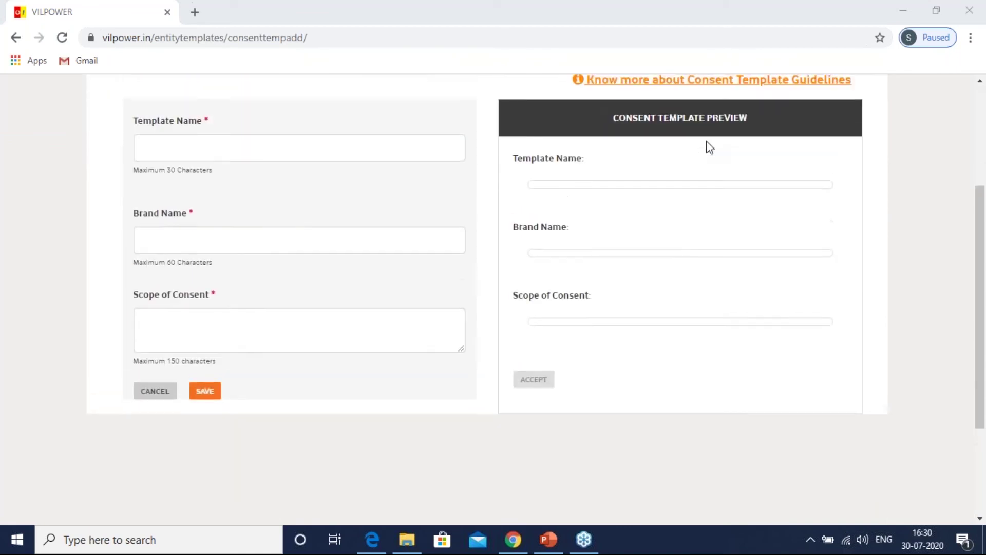
scroll(709, 147, up, 3)
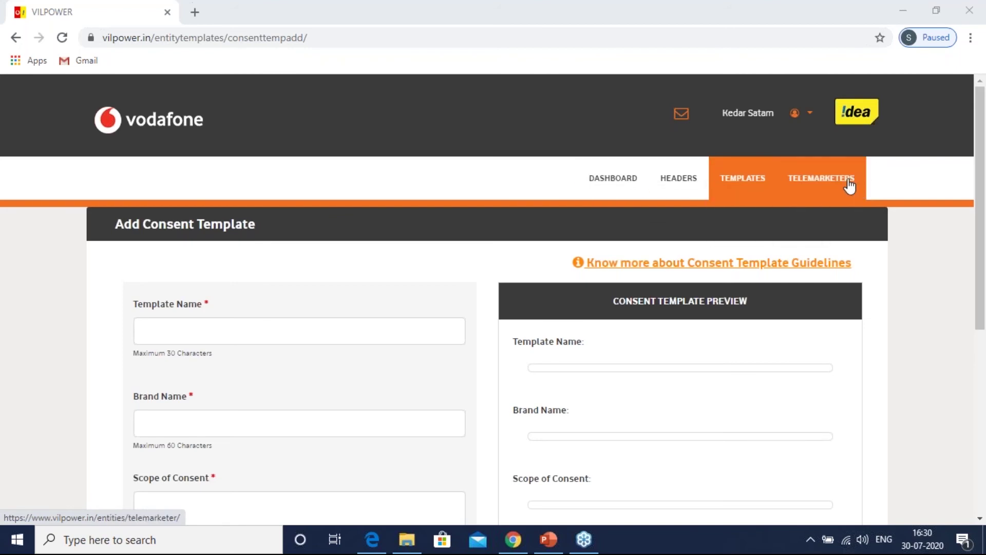
scroll(853, 194, down, 1)
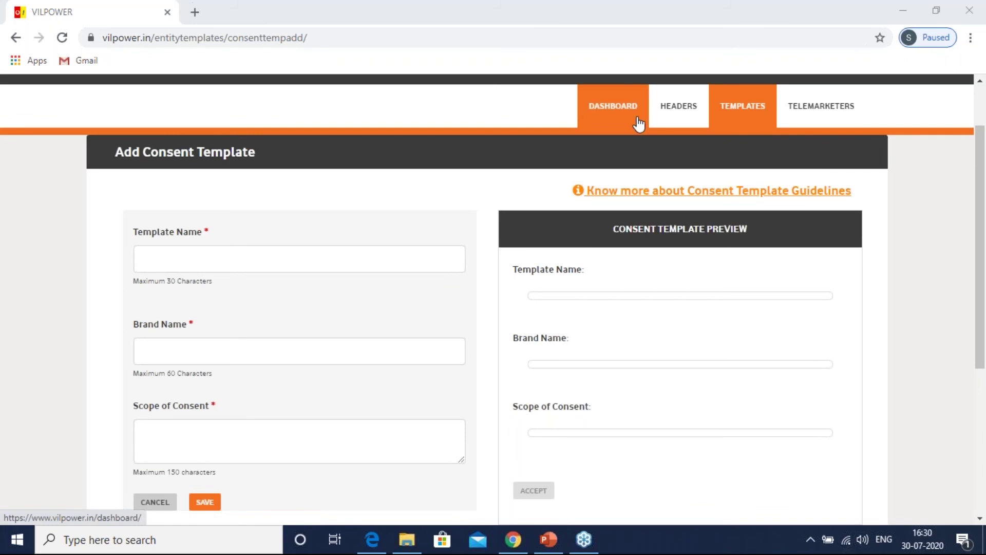
scroll(820, 140, up, 1)
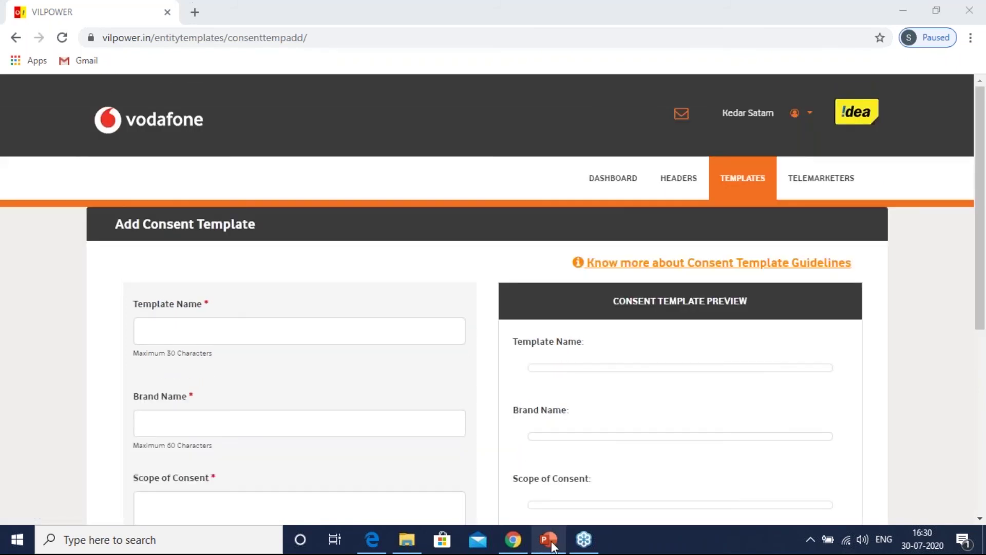
Step: Return to PowerPoint and present slide 7, the Thank you slide, as a full-screen slide show
key(alt+Tab)
click(85, 417)
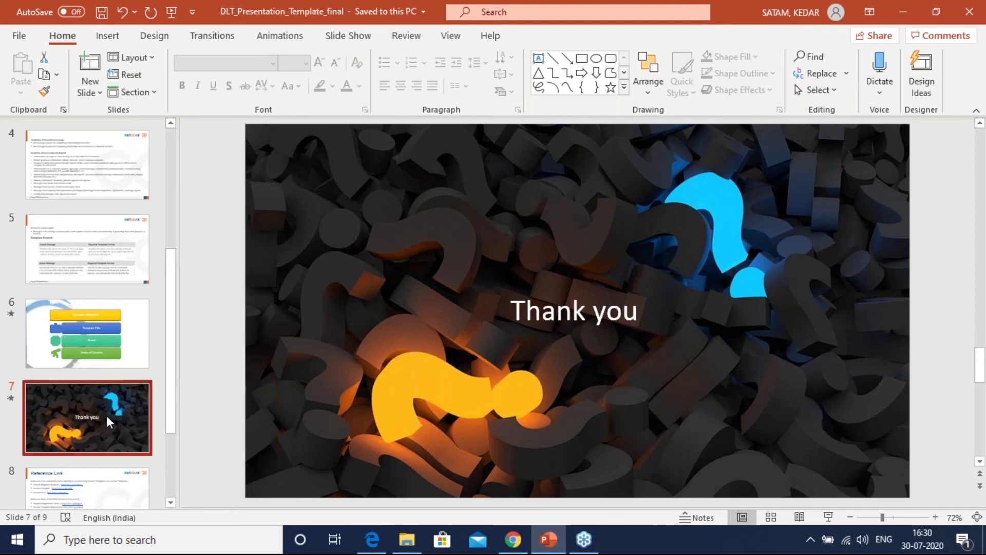
click(828, 516)
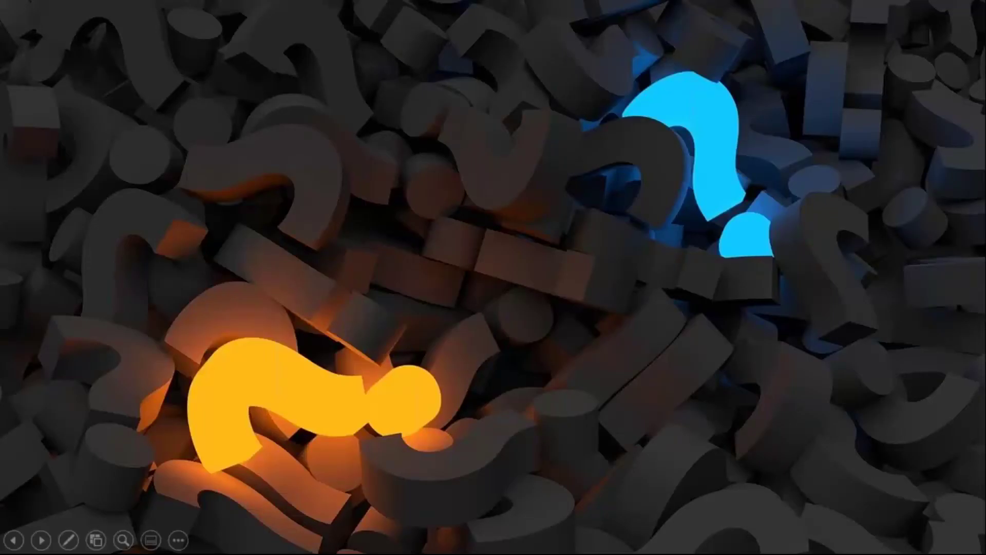